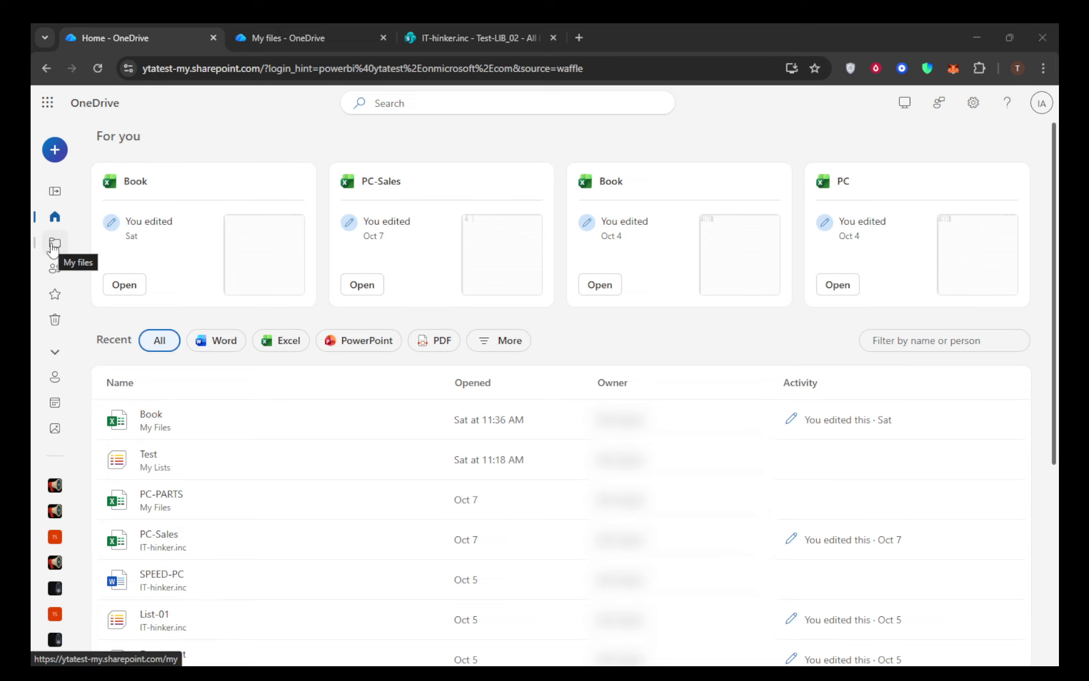
# Step: Go to My files and open the sharing link settings for the Attachments folder
pyautogui.click(256, 27)
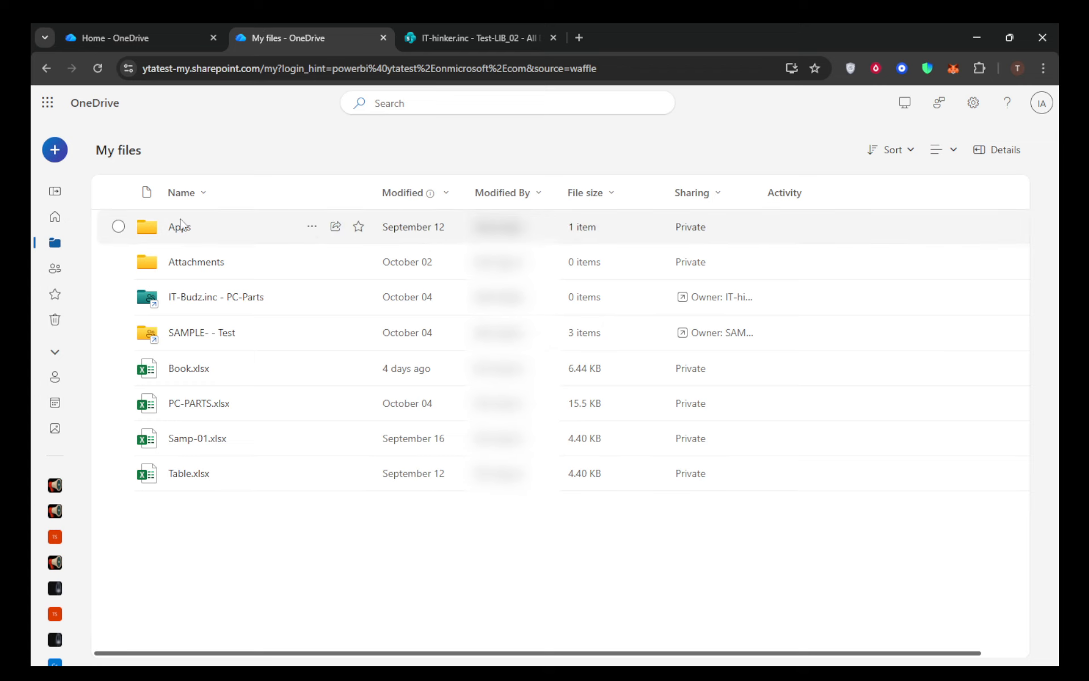
pyautogui.click(119, 262)
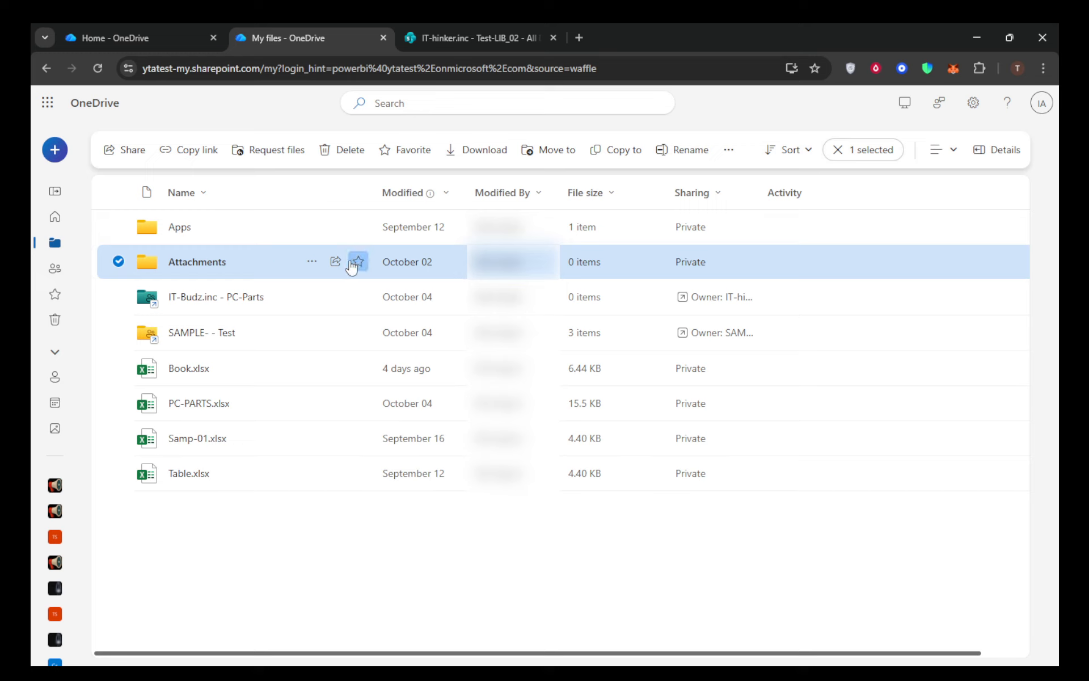
pyautogui.rightClick(281, 264)
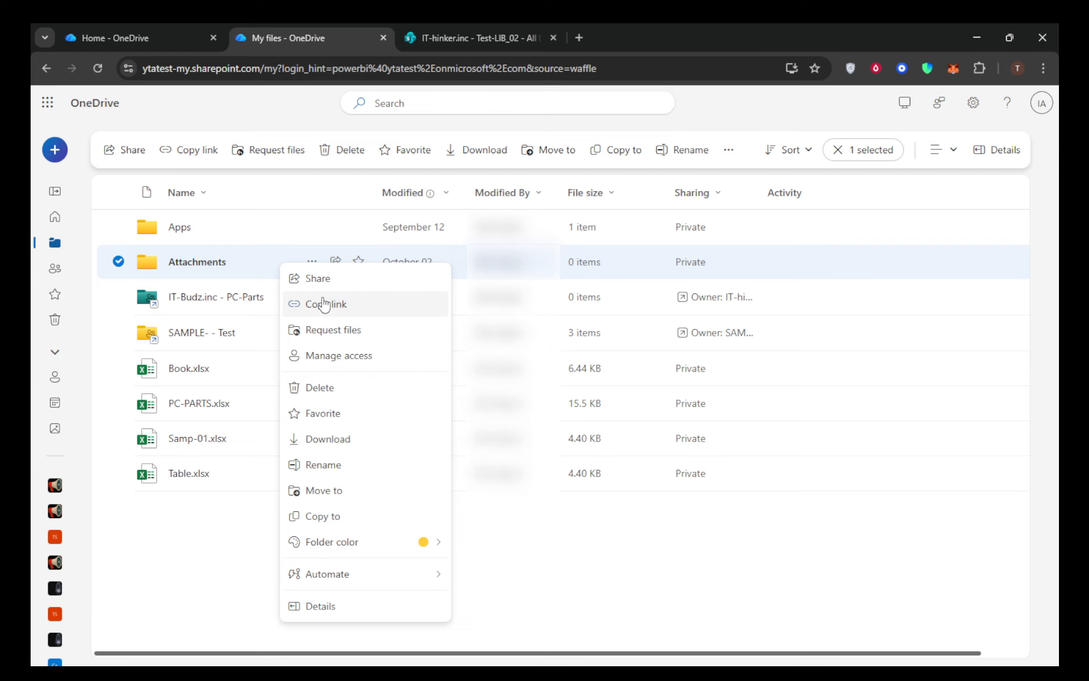
pyautogui.click(319, 278)
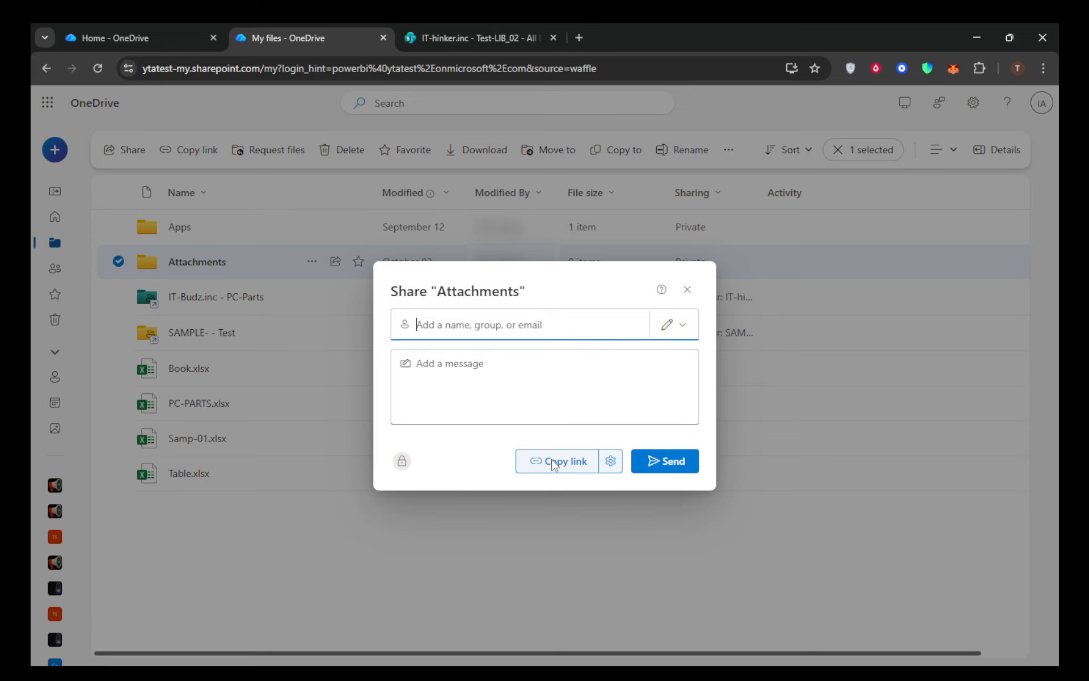
pyautogui.click(555, 464)
pyautogui.click(612, 461)
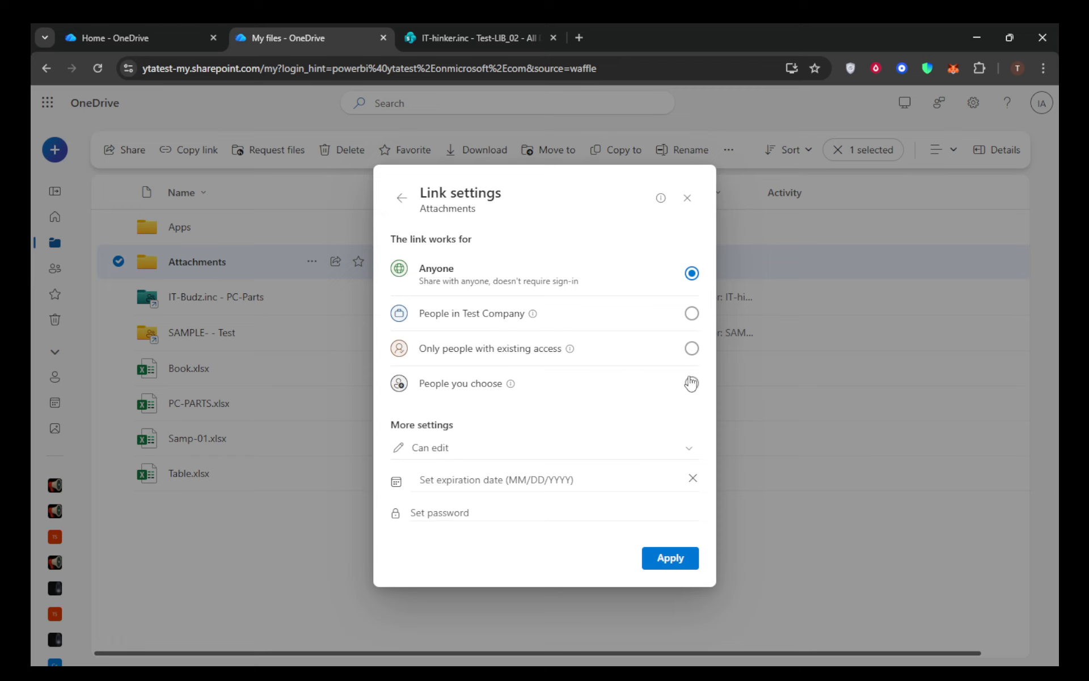
# Step: Compare the Attachments link options for people with existing access and for anyone, and review the permission levels available for an Anyone link
pyautogui.click(690, 349)
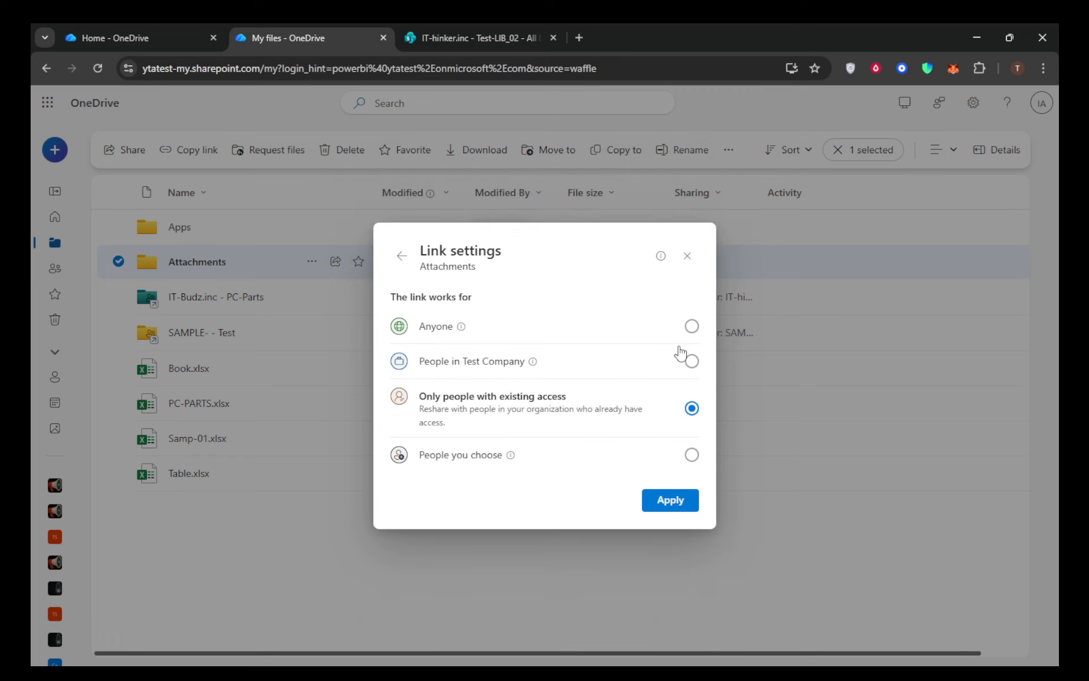
pyautogui.click(690, 327)
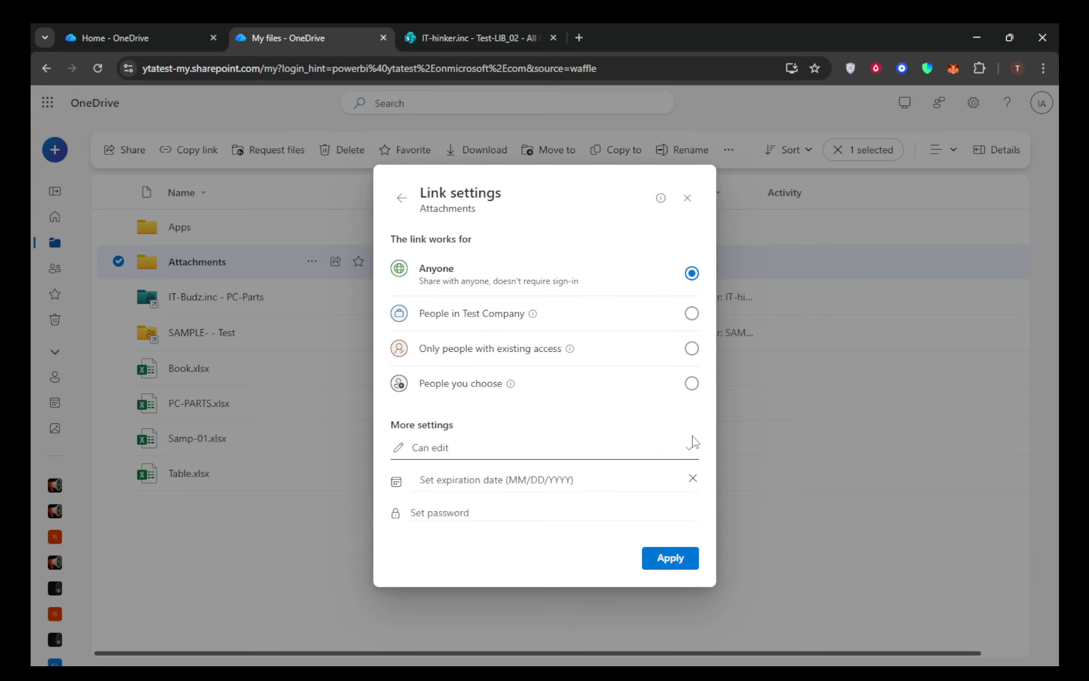
pyautogui.click(672, 450)
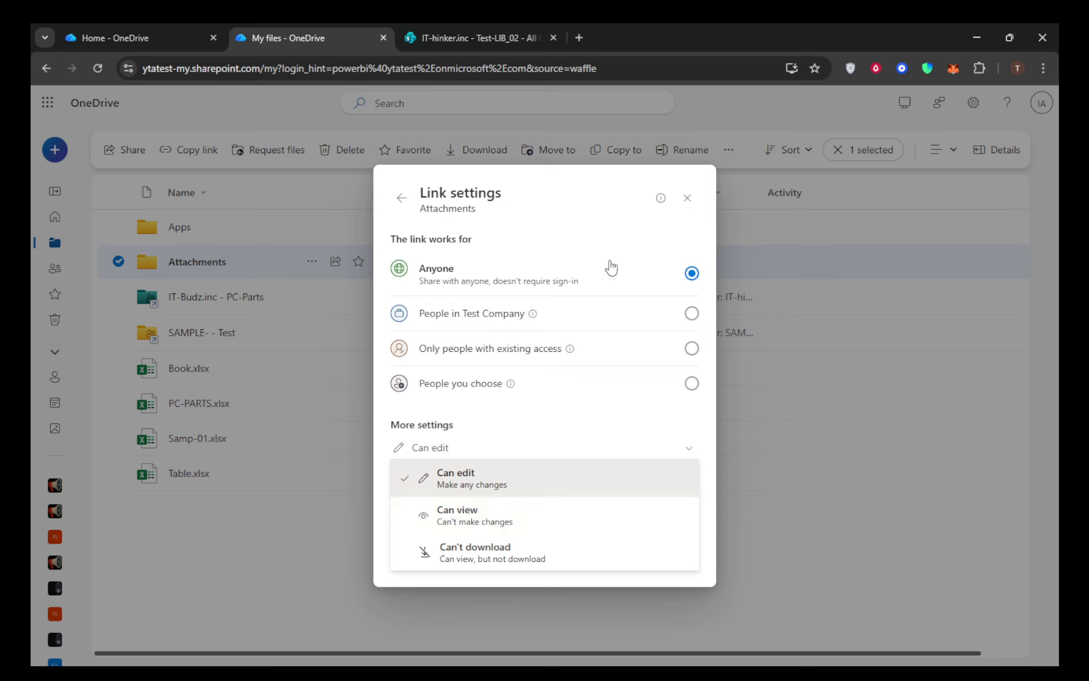
pyautogui.click(613, 230)
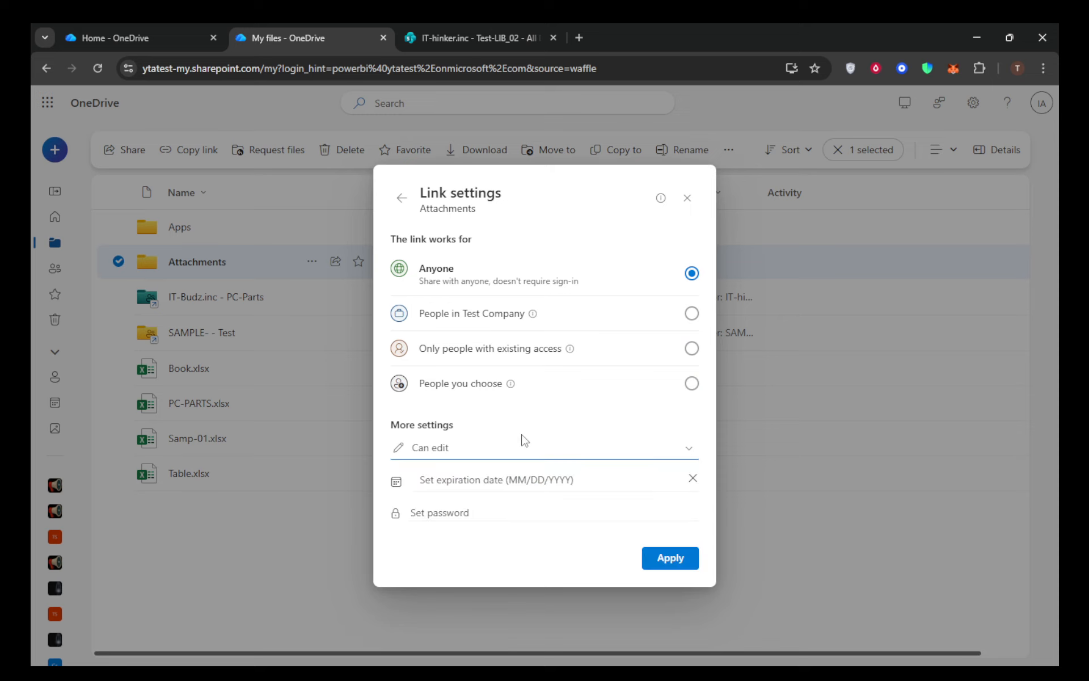
pyautogui.click(621, 450)
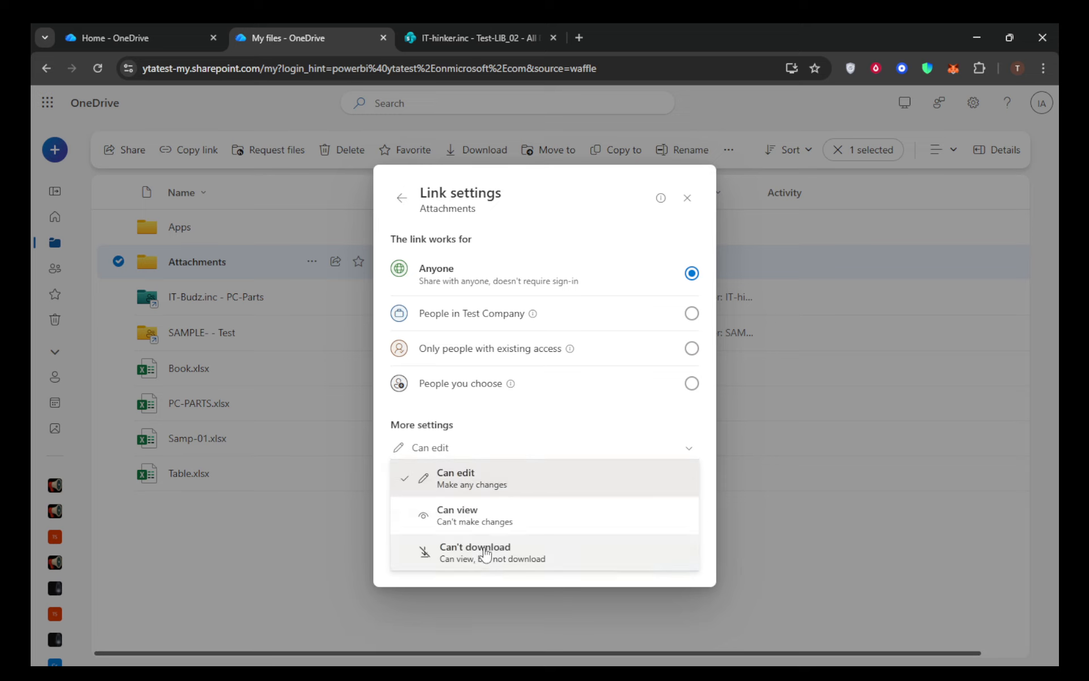
pyautogui.click(563, 204)
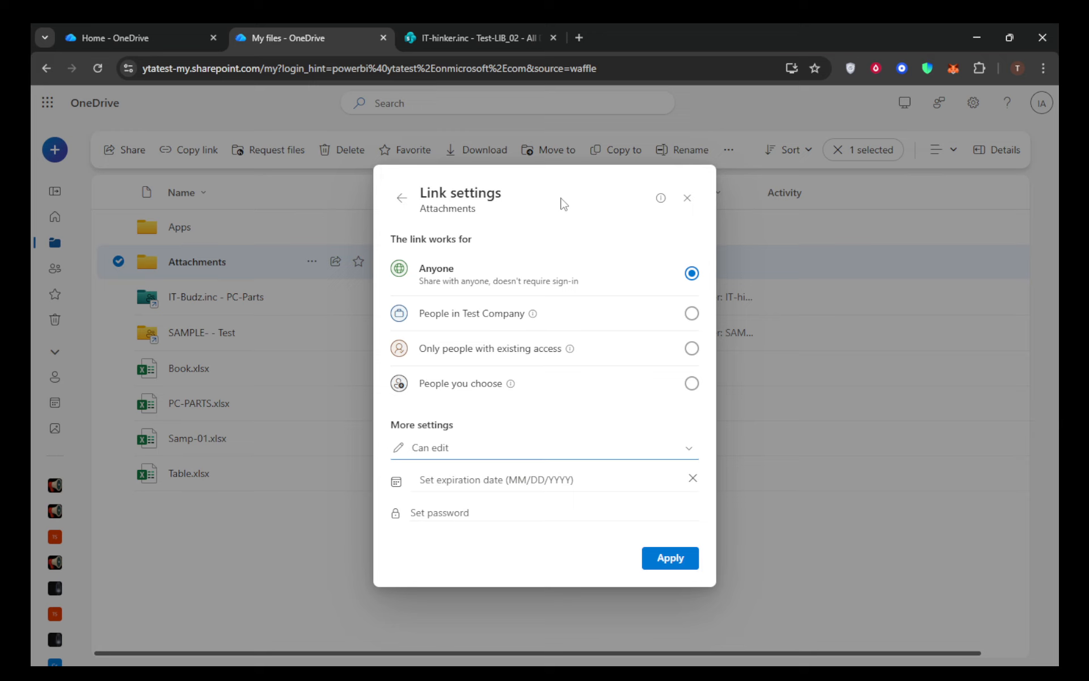
# Step: Examine the password and expiration date settings of the Attachments link, leaving both empty
pyautogui.click(512, 512)
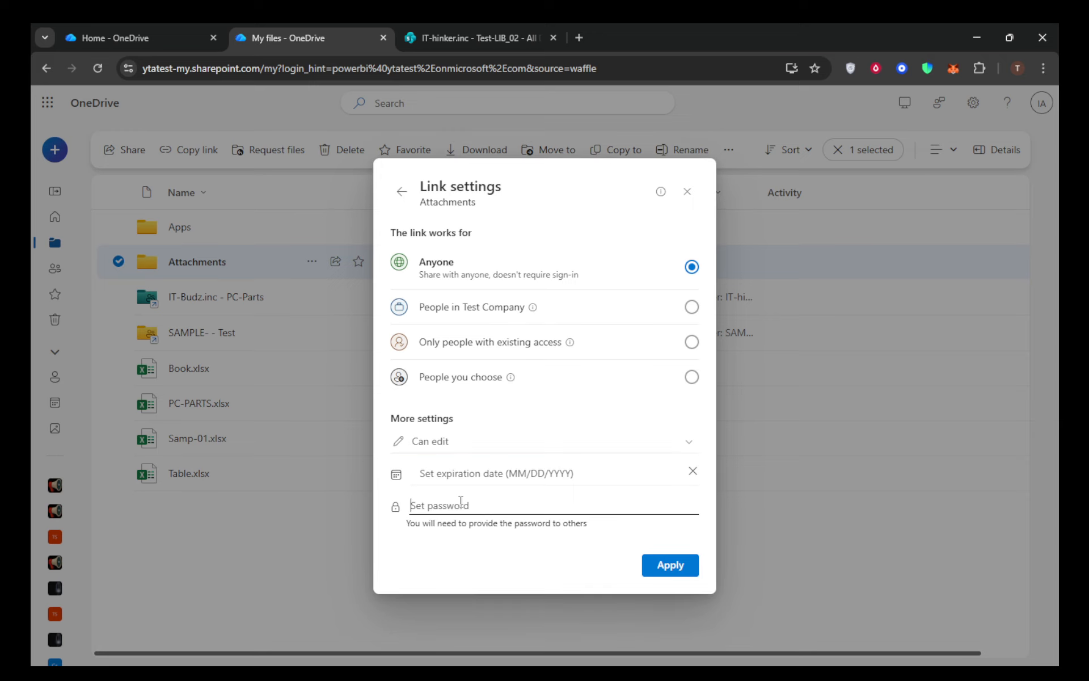
pyautogui.click(602, 477)
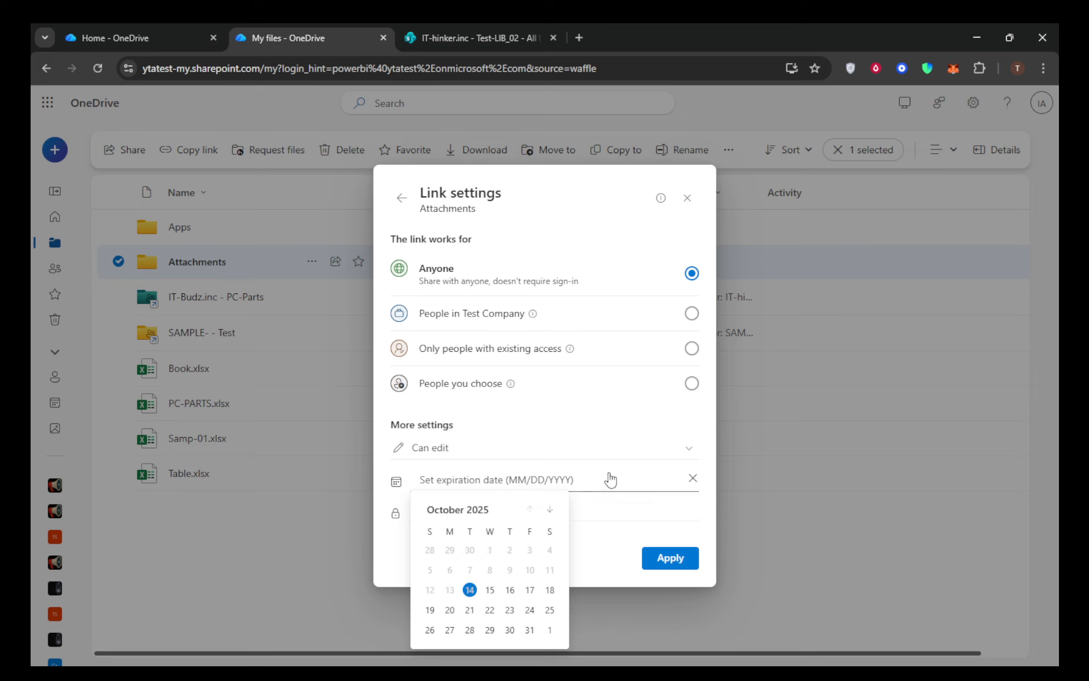
pyautogui.click(609, 479)
pyautogui.click(553, 204)
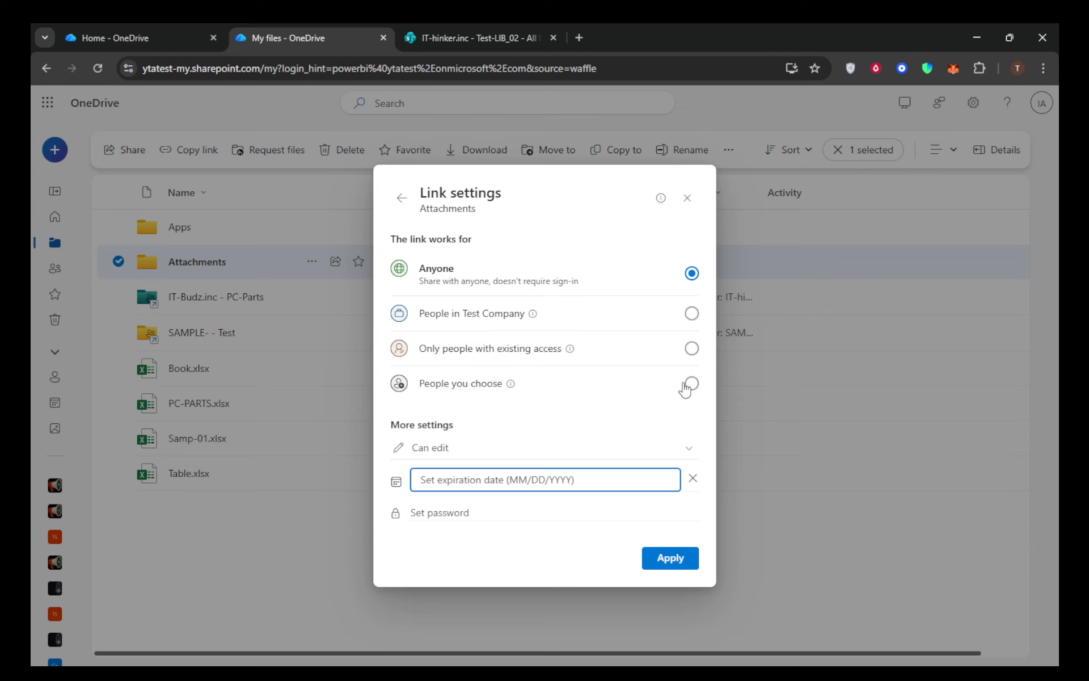
# Step: View the People you choose option for the Attachments link and close the sharing dialog without applying changes
pyautogui.click(690, 382)
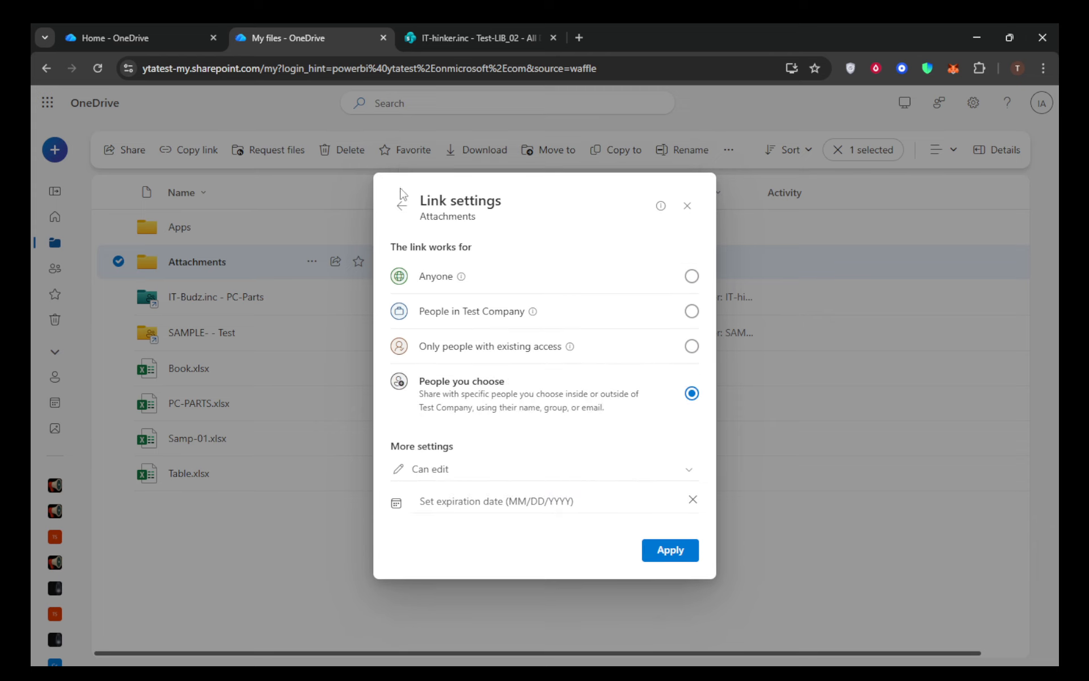
pyautogui.click(402, 204)
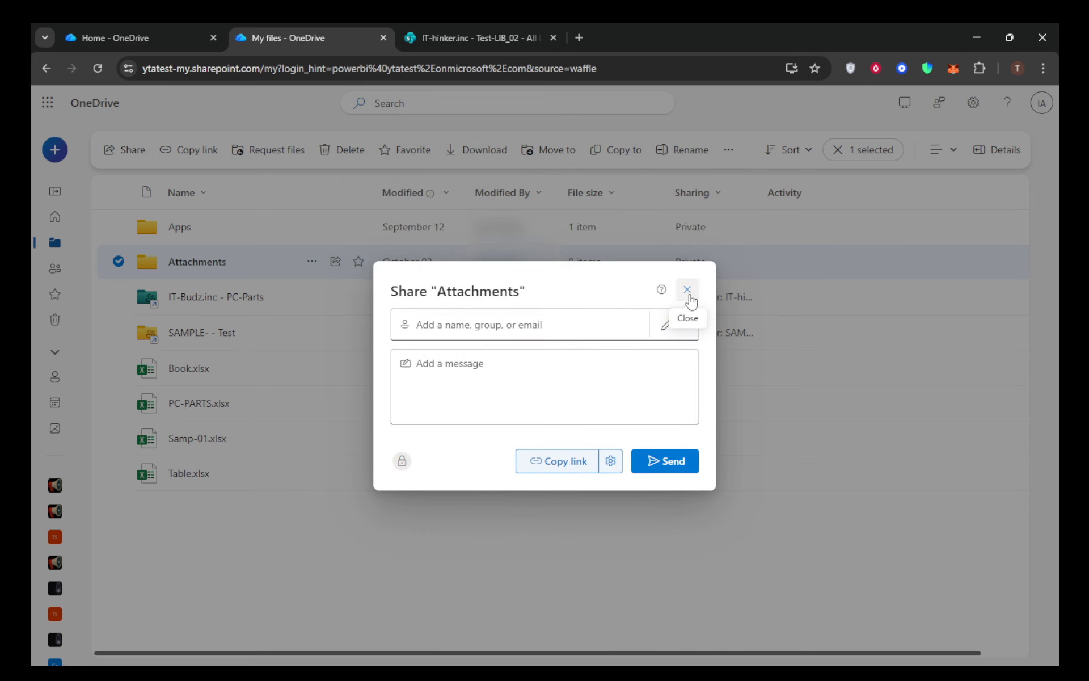
pyautogui.click(687, 290)
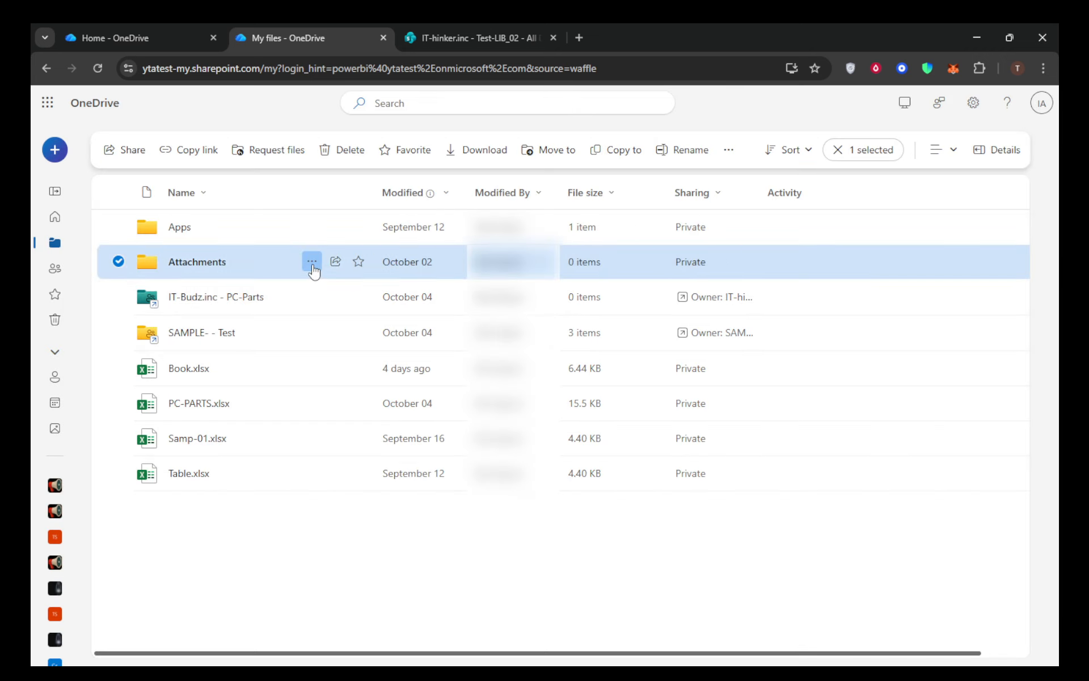
# Step: Check who has access to the Attachments folder and close its access overview
pyautogui.click(313, 264)
pyautogui.click(372, 345)
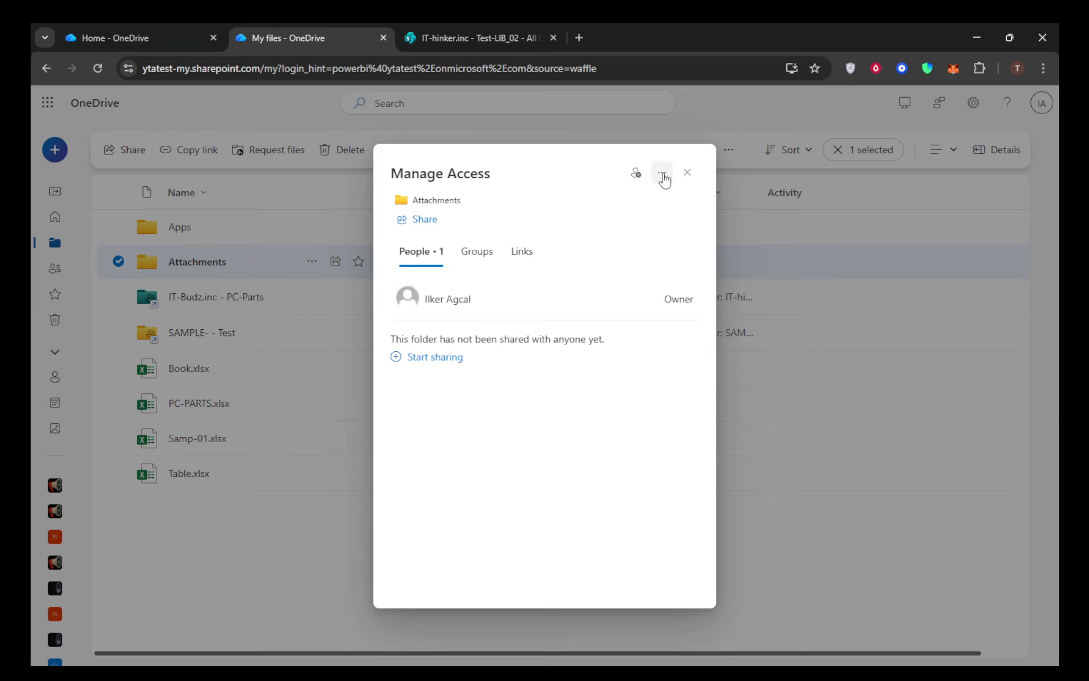
pyautogui.click(688, 173)
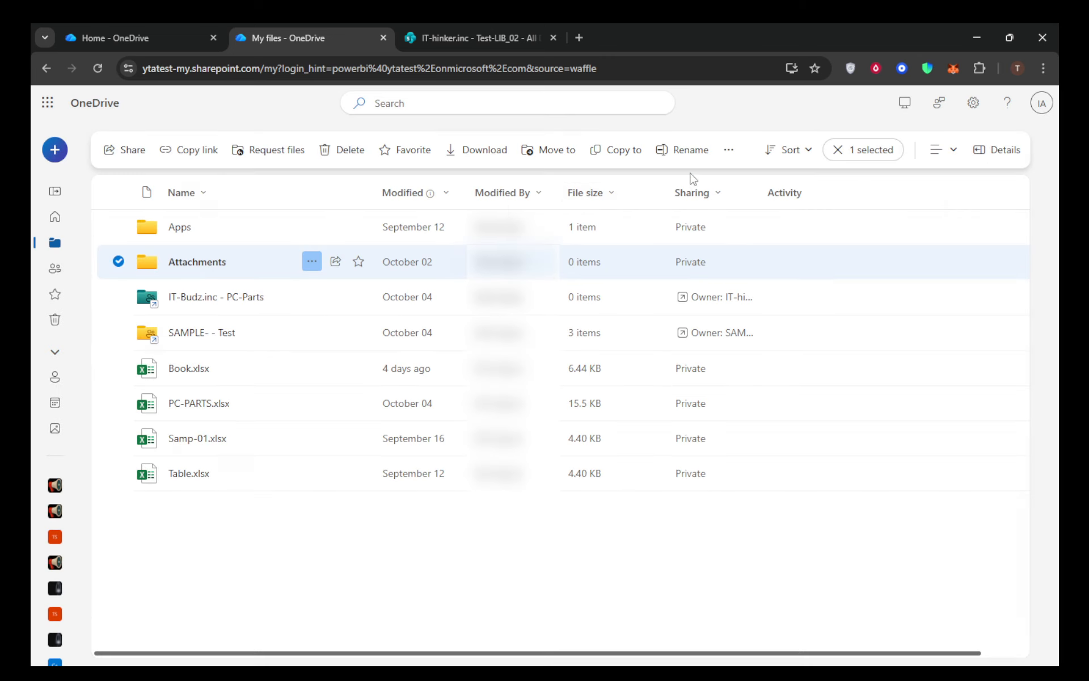
# Step: Switch to the SharePoint library Test-LIB_02 and open the sharing link settings for the FLDR-01 folder
pyautogui.click(482, 38)
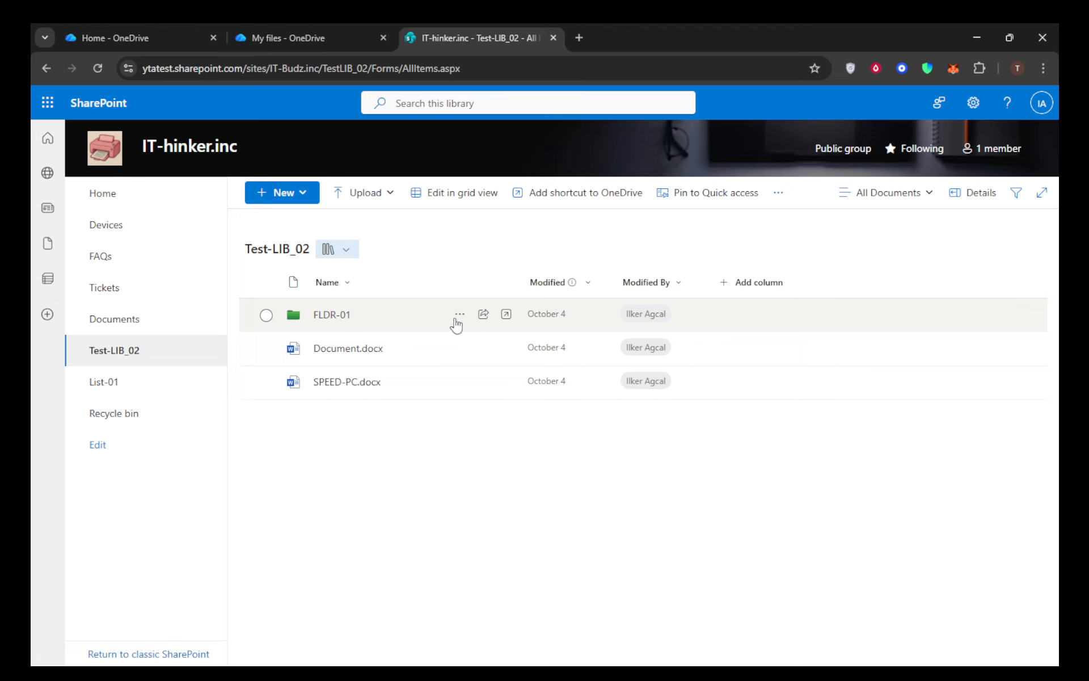
pyautogui.click(266, 317)
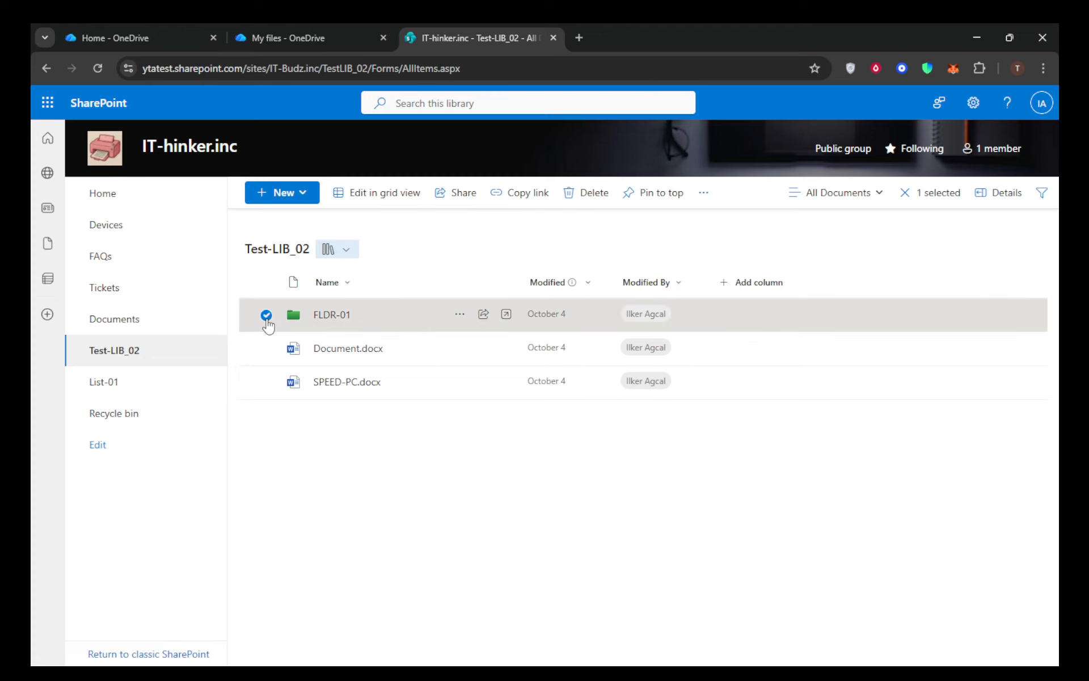
pyautogui.click(267, 321)
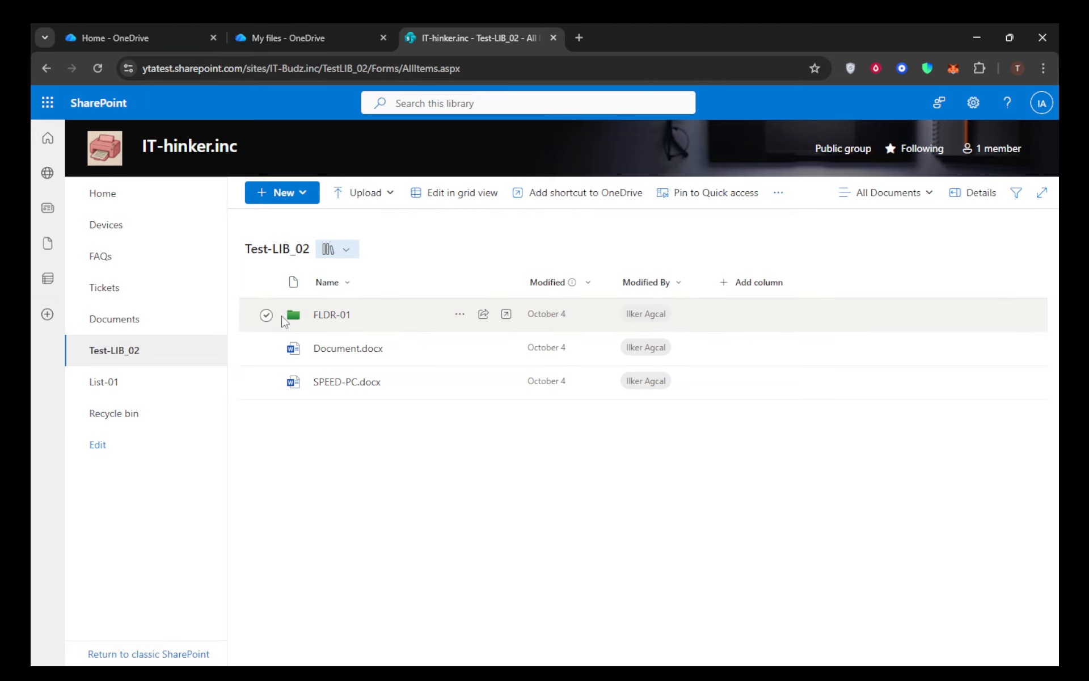
pyautogui.click(460, 317)
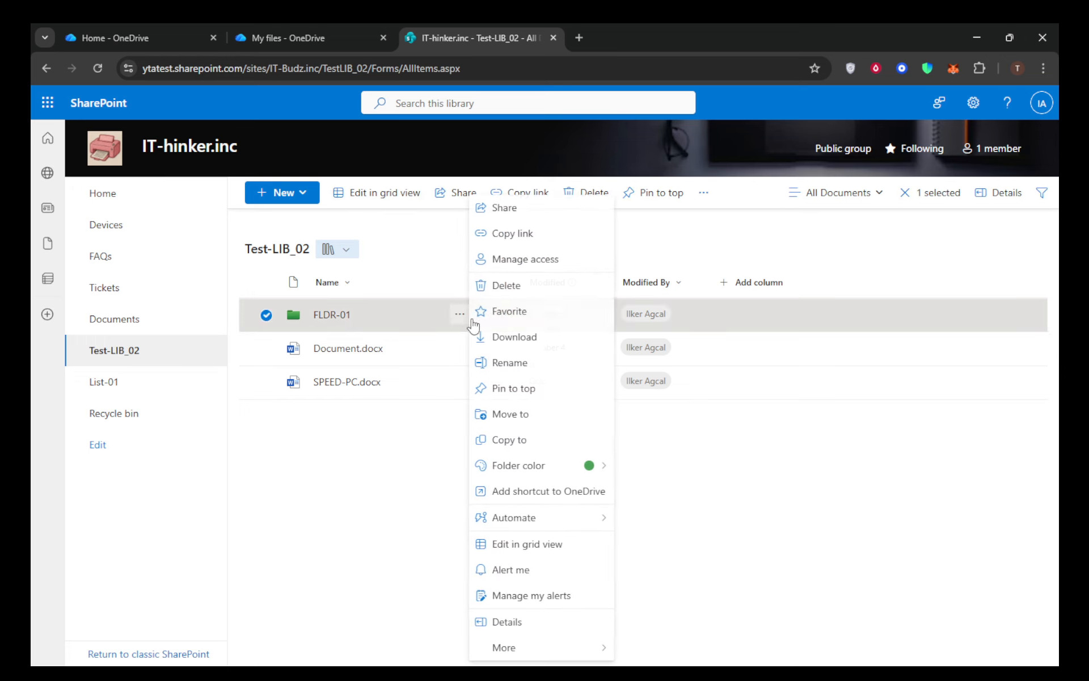
pyautogui.click(505, 208)
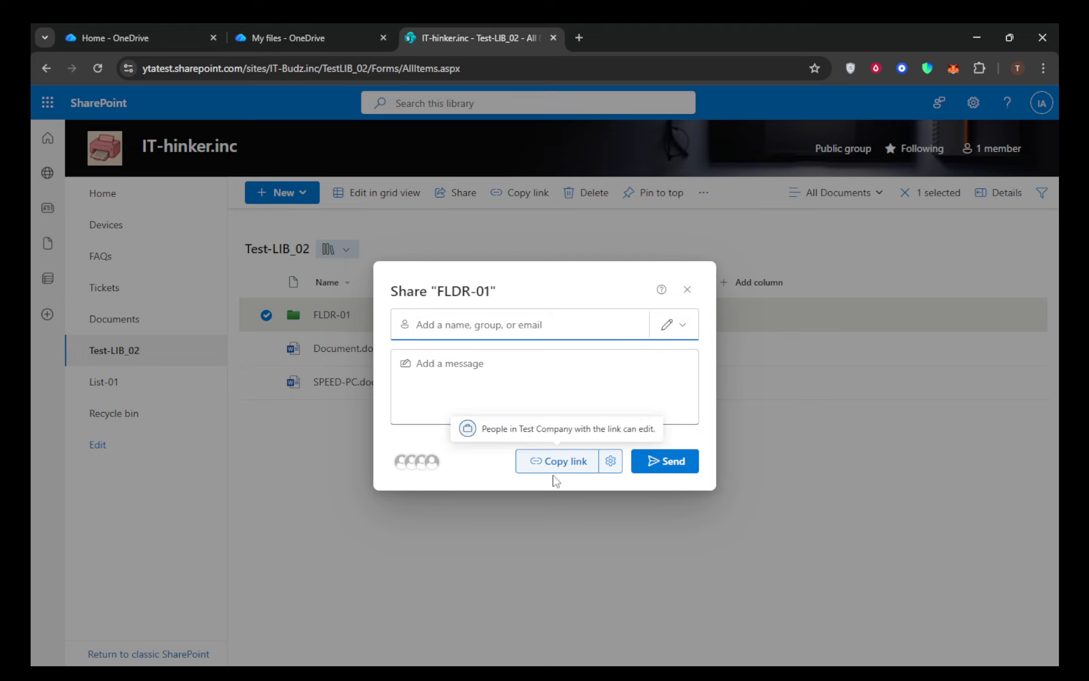
pyautogui.click(608, 462)
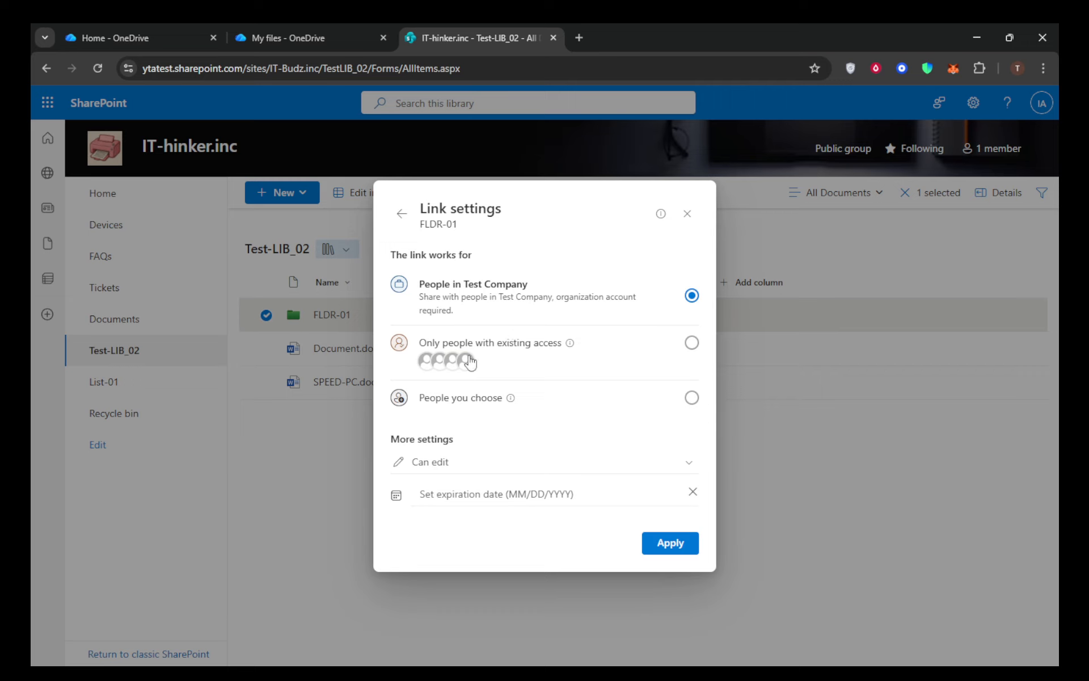
# Step: Review the permission levels available for the FLDR-01 link and return to the sharing dialog without applying changes
pyautogui.click(681, 475)
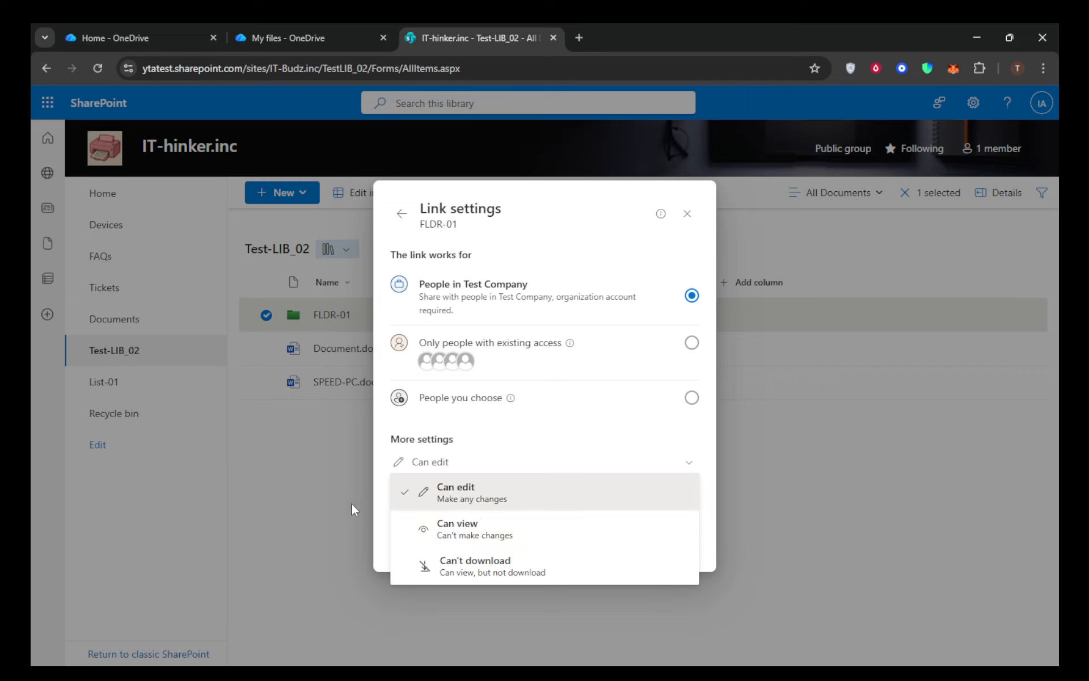
pyautogui.click(379, 514)
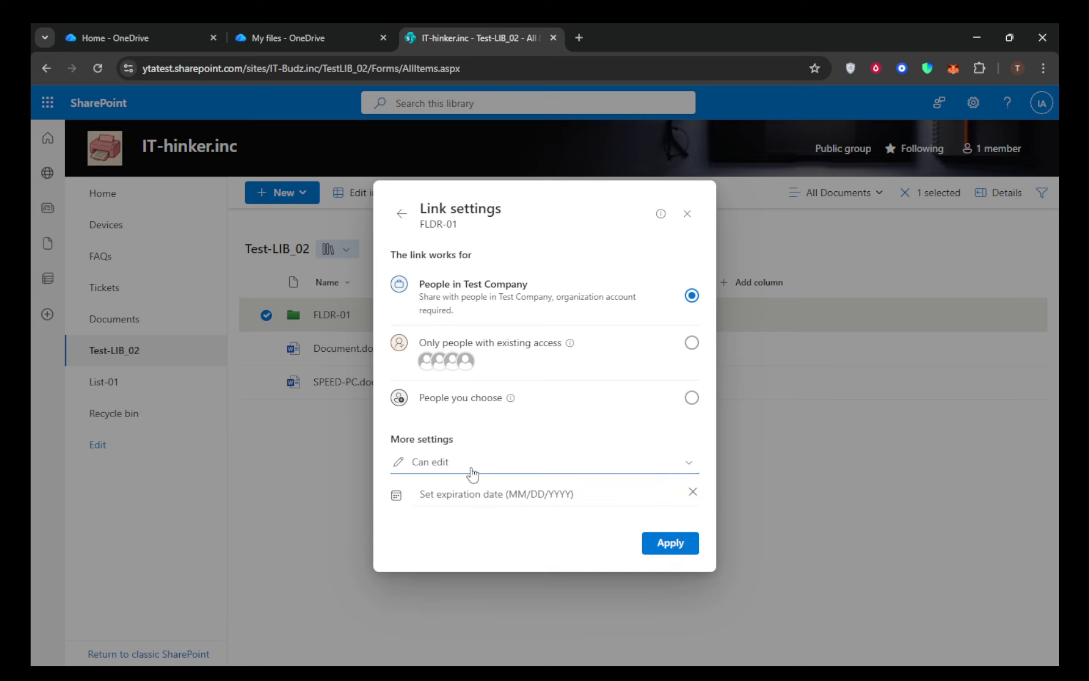
pyautogui.click(642, 465)
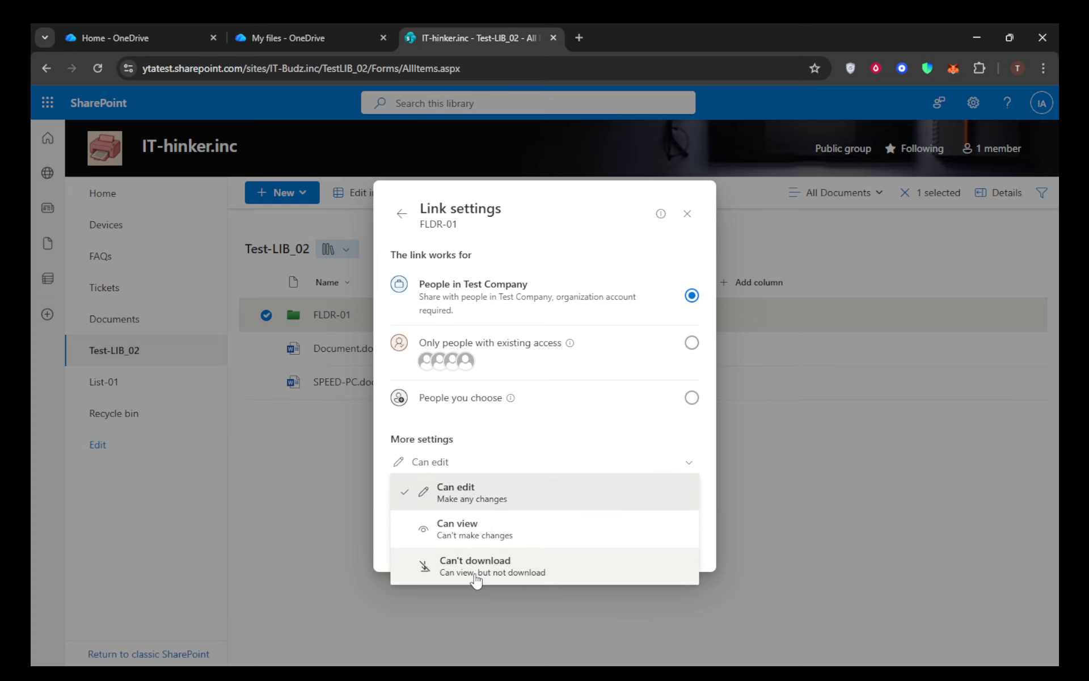
pyautogui.click(389, 416)
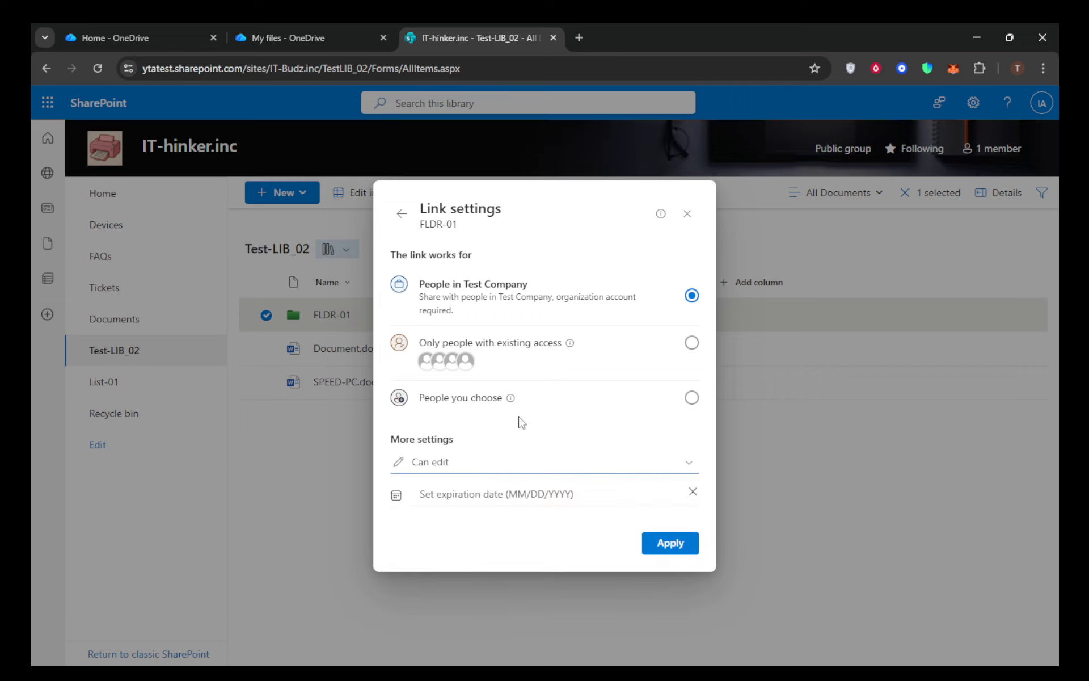
pyautogui.click(401, 214)
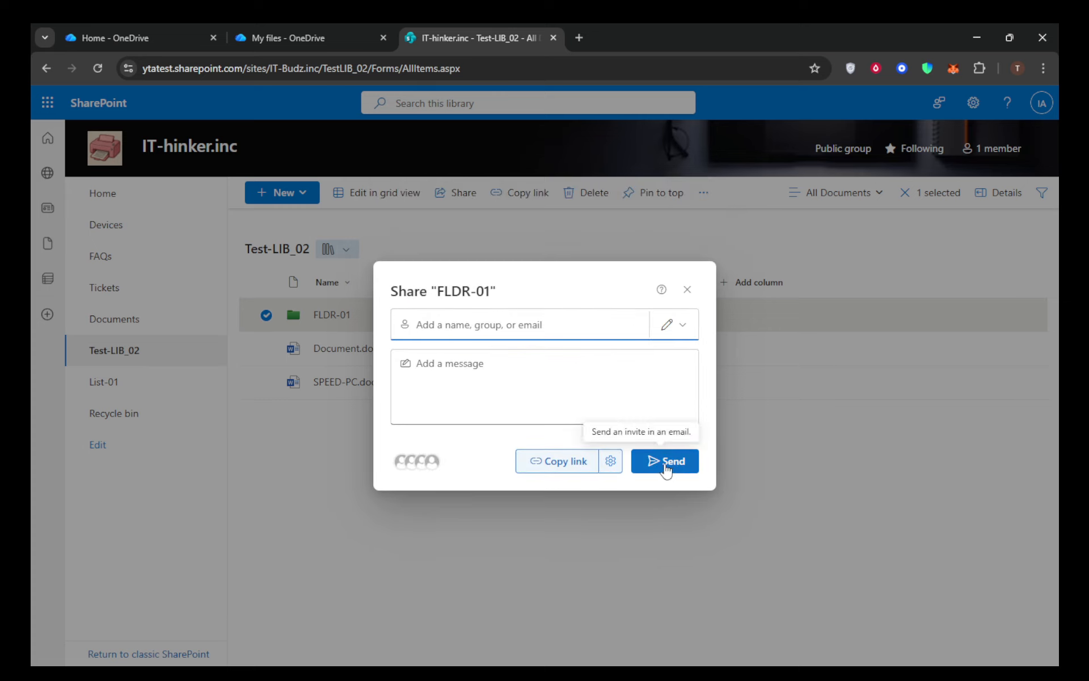
# Step: Look at the recipient and message fields for sharing FLDR-01 and close the dialog without sending
pyautogui.click(461, 369)
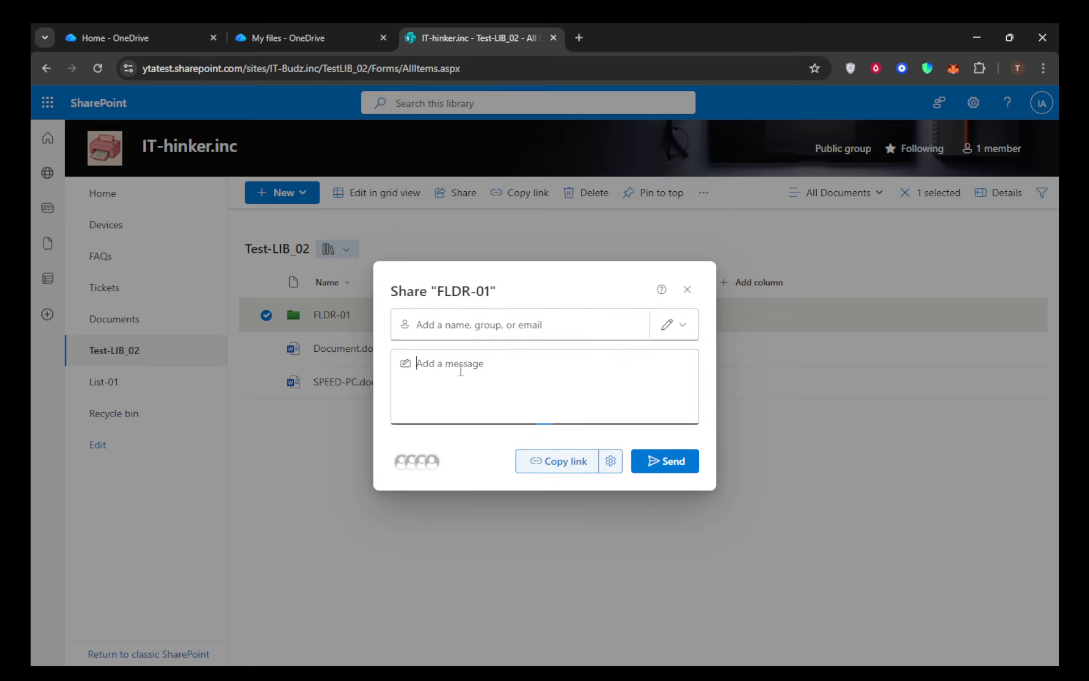
pyautogui.click(469, 322)
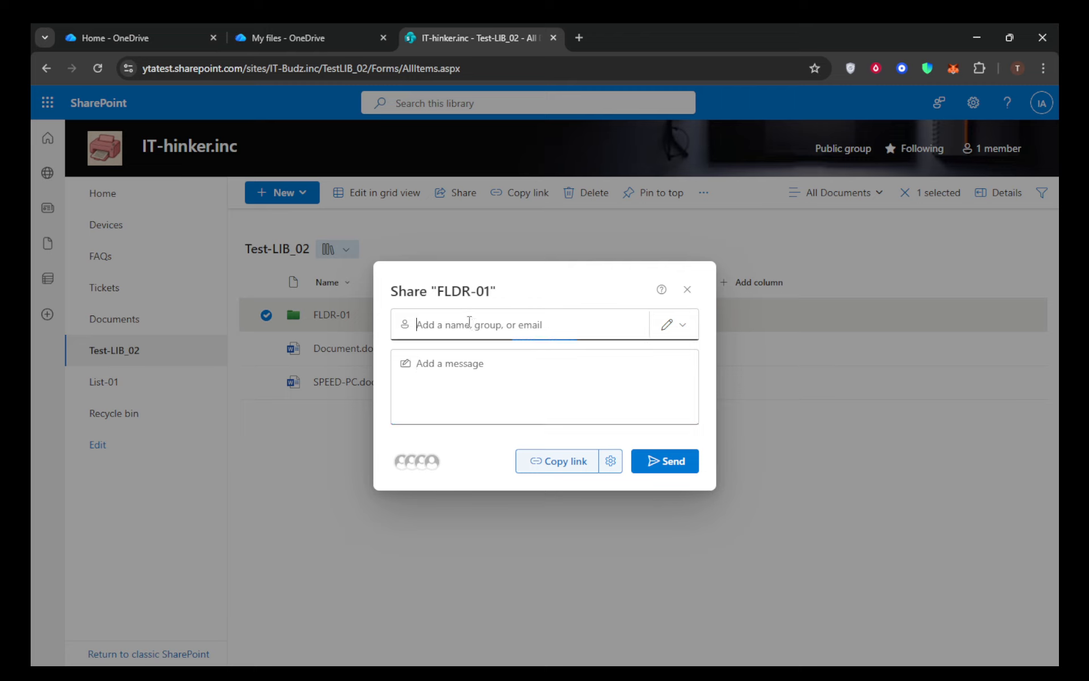
pyautogui.click(462, 381)
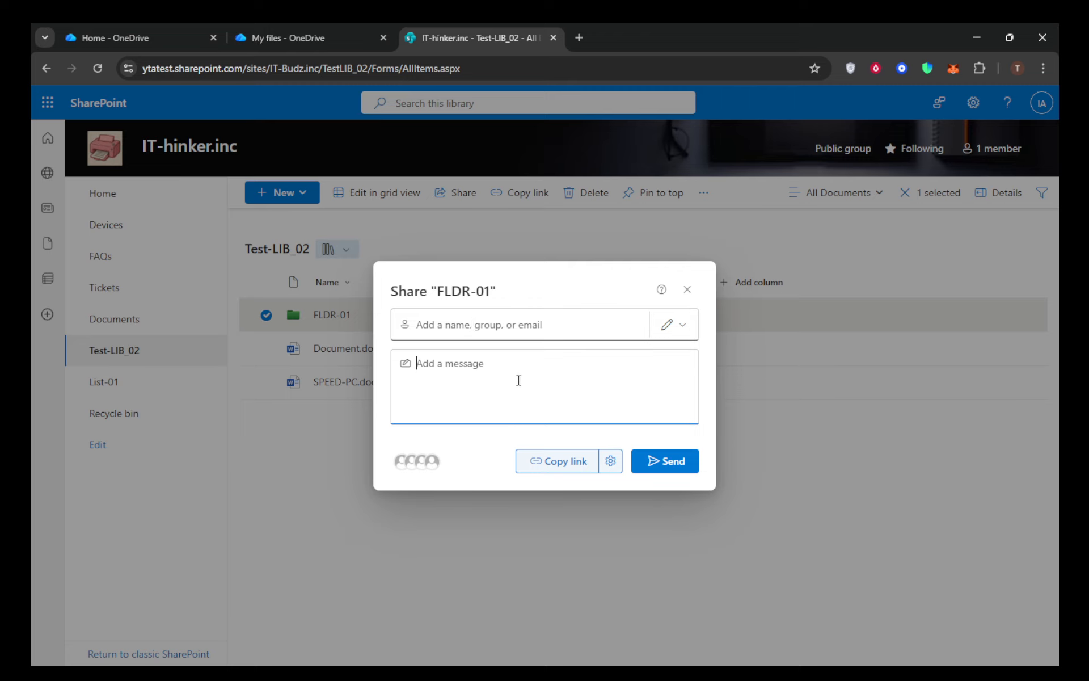
pyautogui.click(686, 293)
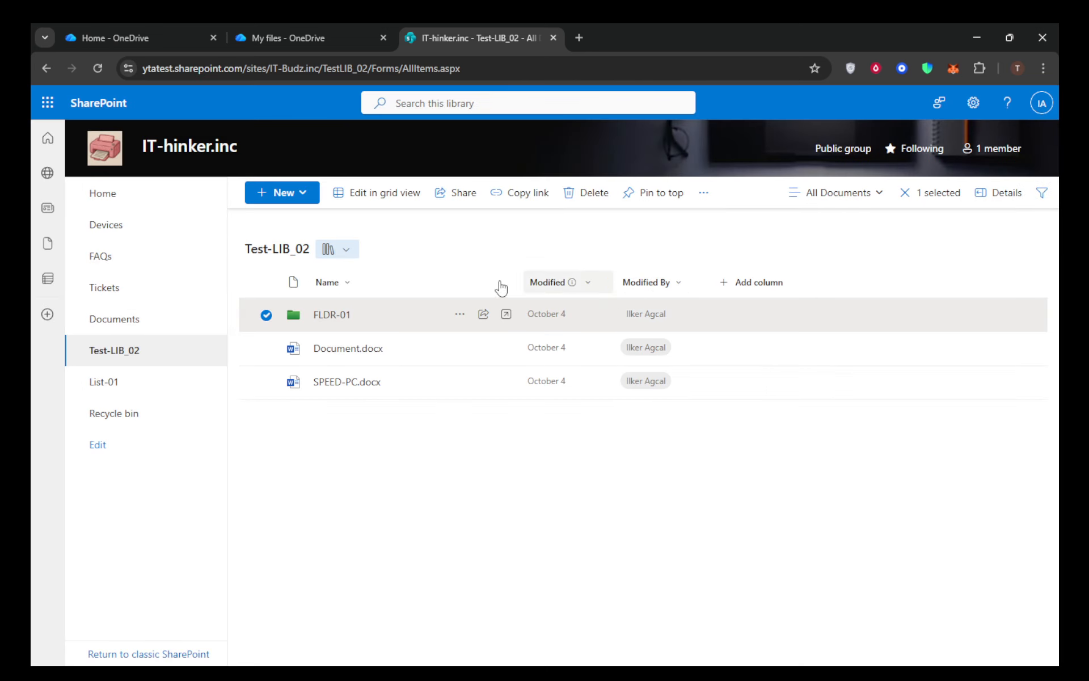
# Step: Open the access management overview for the FLDR-01 folder
pyautogui.click(459, 319)
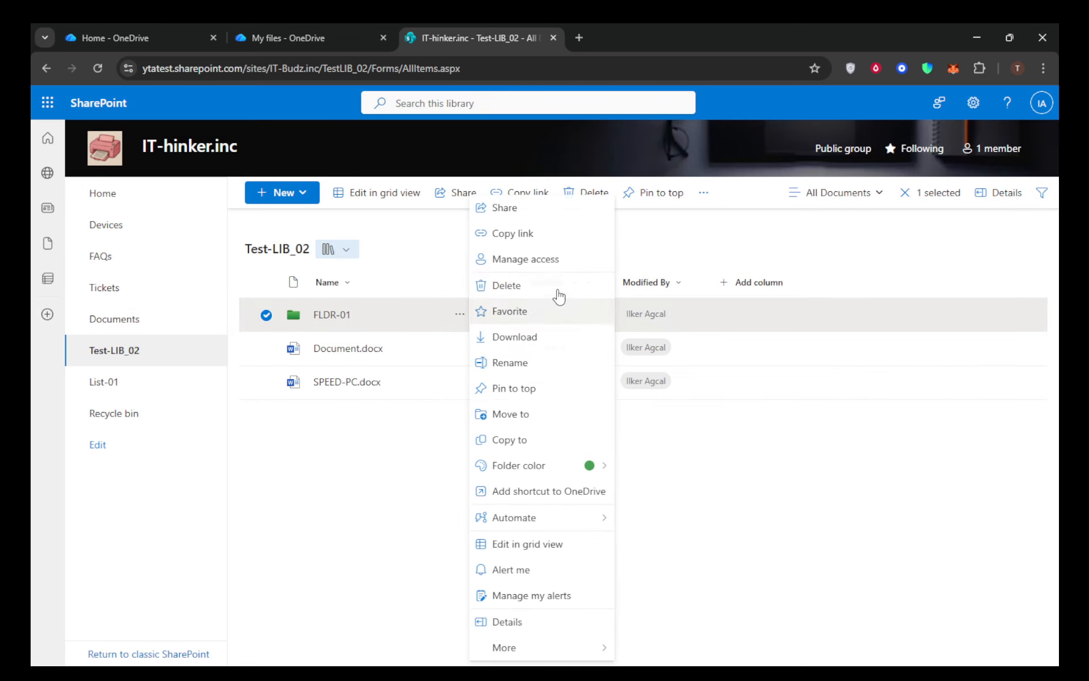
pyautogui.click(520, 260)
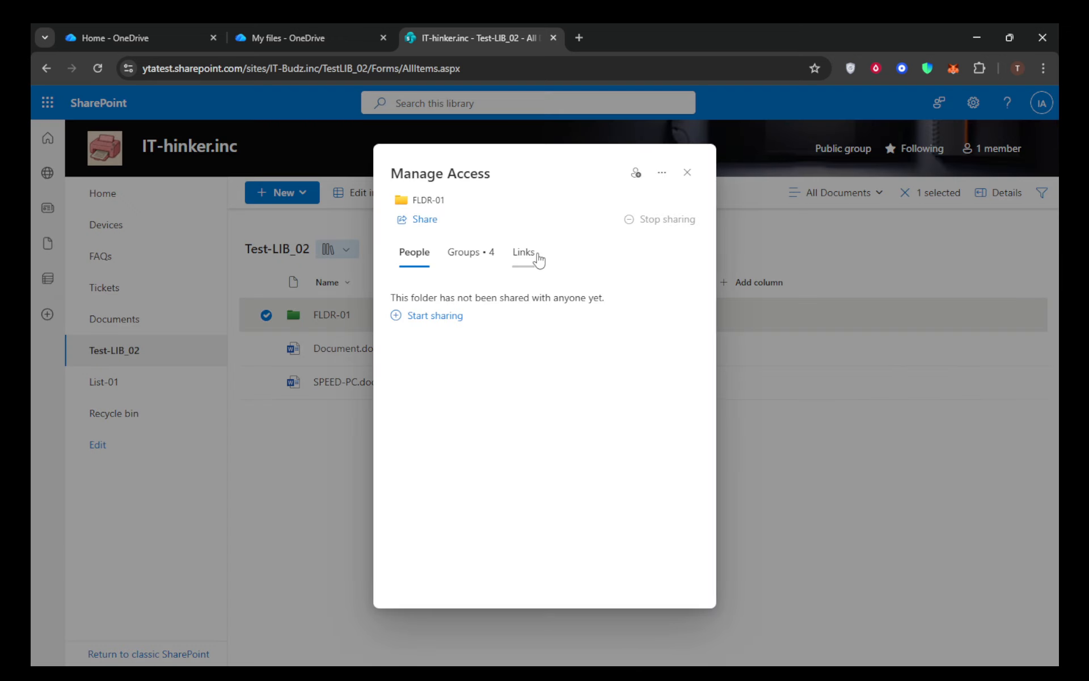